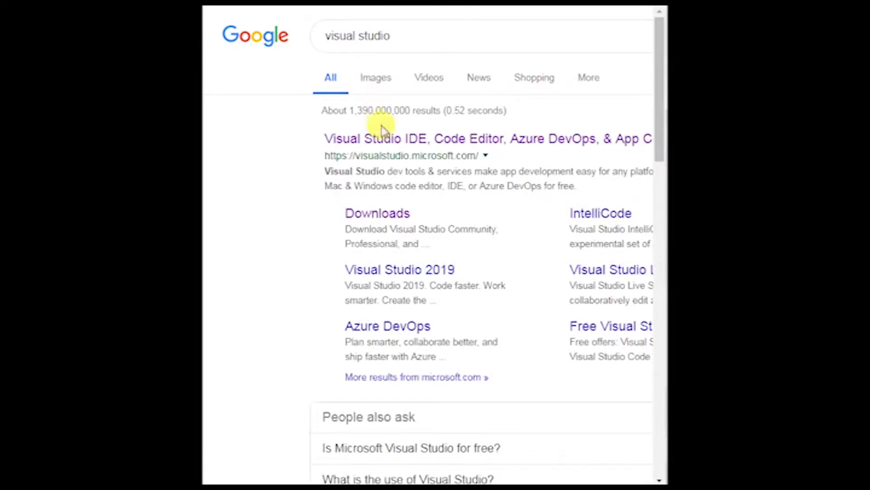
Open the official visualstudio.microsoft.com site from the Google results for visual studio.
click(459, 143)
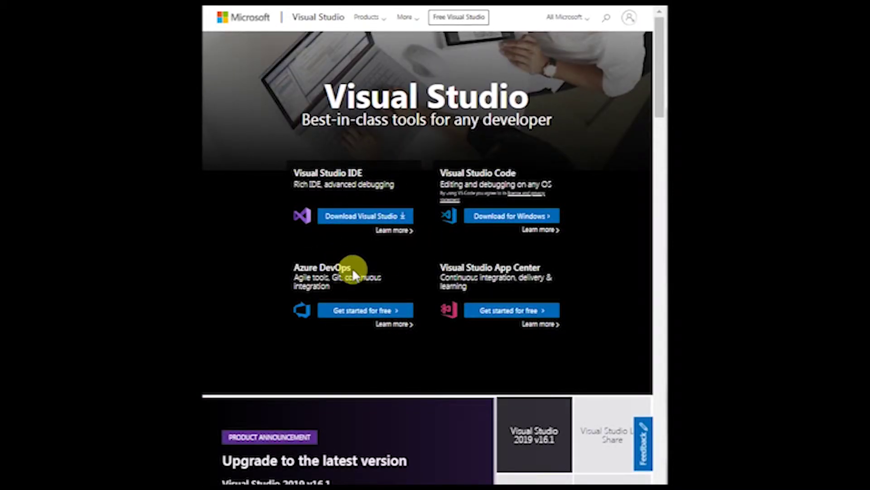
mouse_move(408, 214)
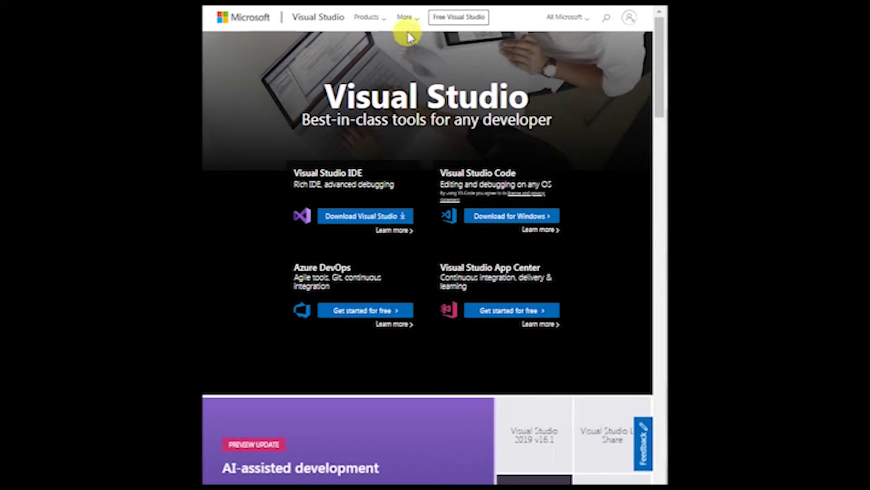
Go to the Visual Studio Downloads page from More and scroll to the All downloads list.
click(421, 21)
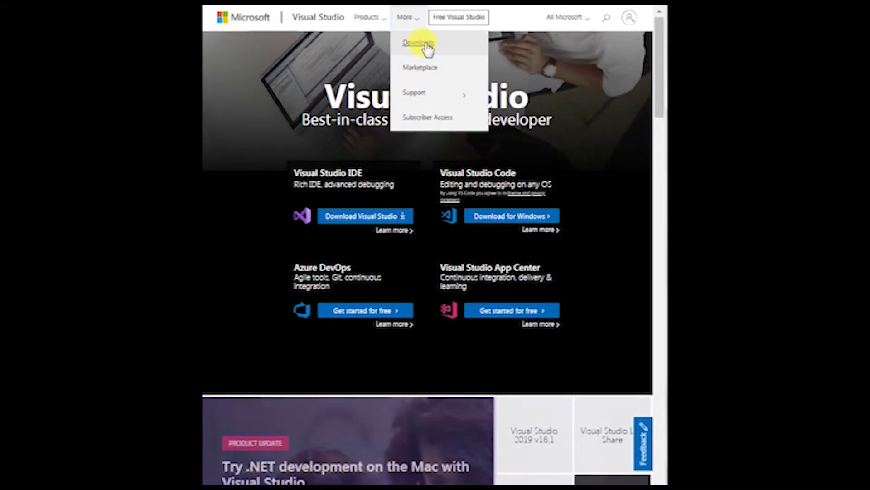
click(426, 45)
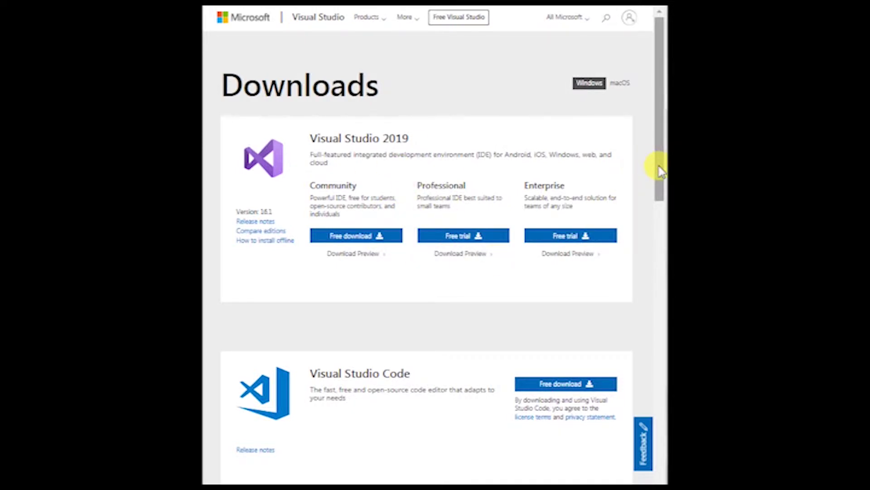
drag(660, 171, 662, 366)
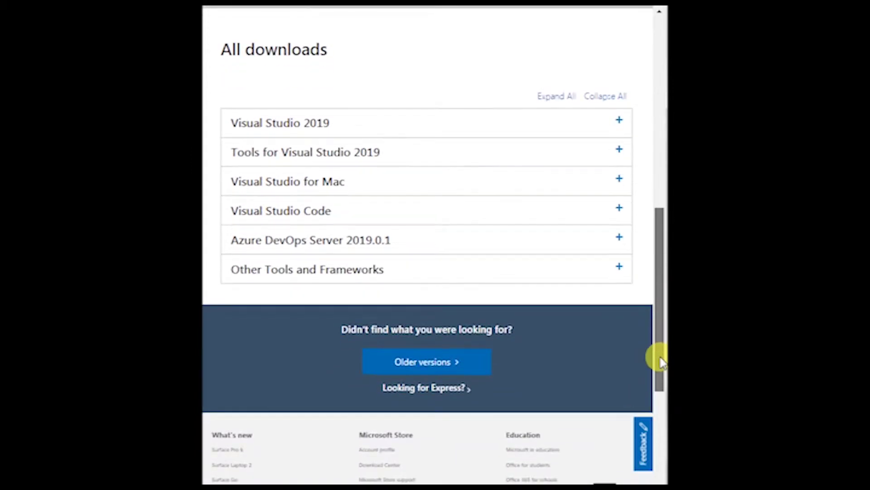
Open Older versions, expand the 2017 section and request the Visual Studio 2017 download.
click(437, 364)
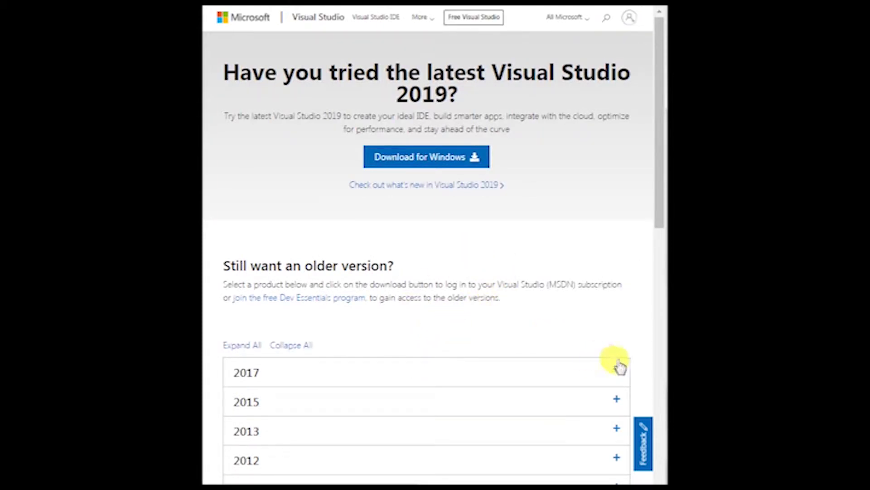
drag(657, 214, 657, 257)
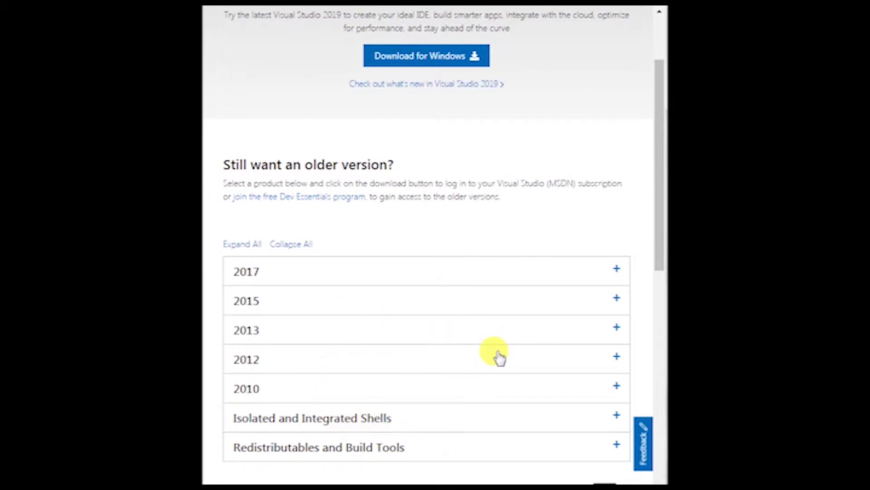
click(617, 272)
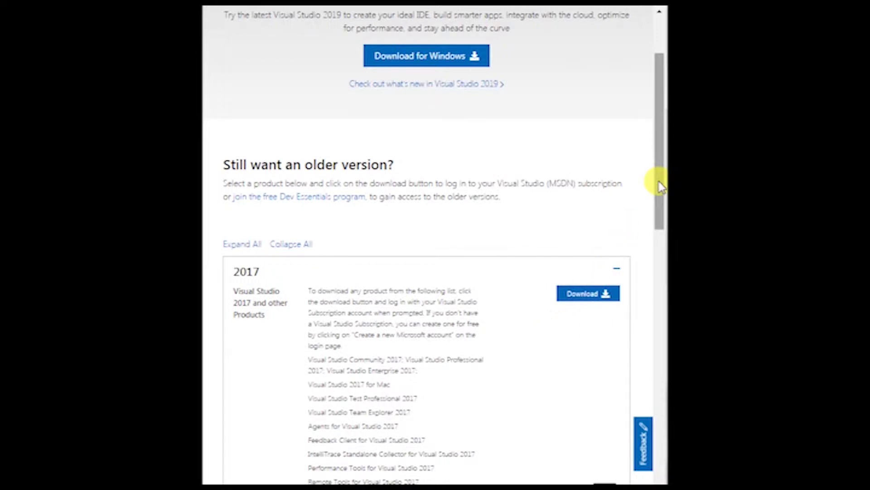
drag(660, 186, 658, 231)
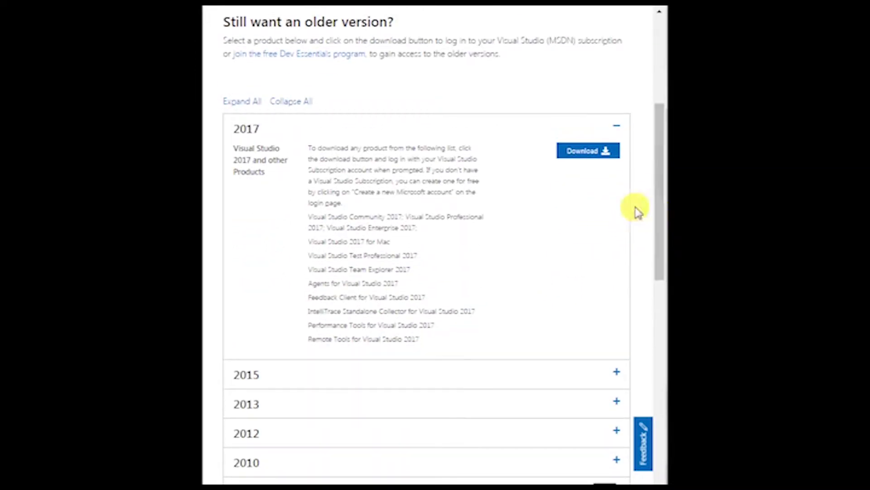
click(592, 153)
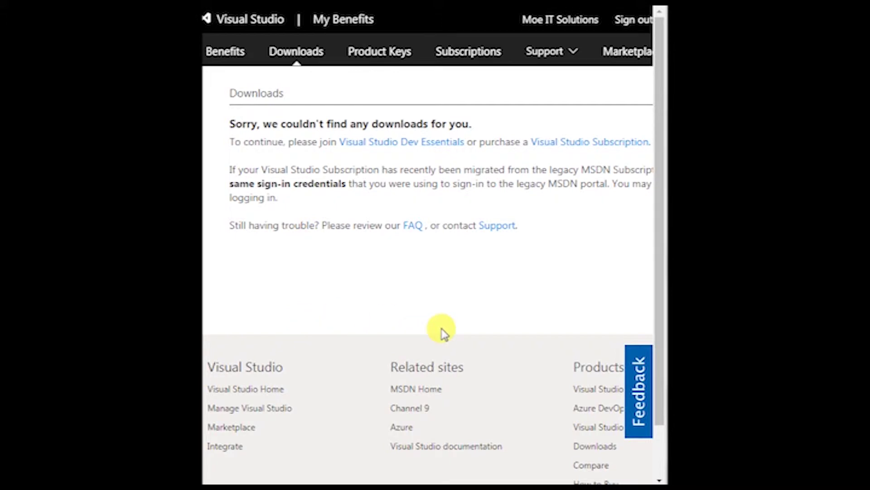
Scroll the My Benefits Downloads page to confirm no downloads are available.
scroll(648, 356, down, 3)
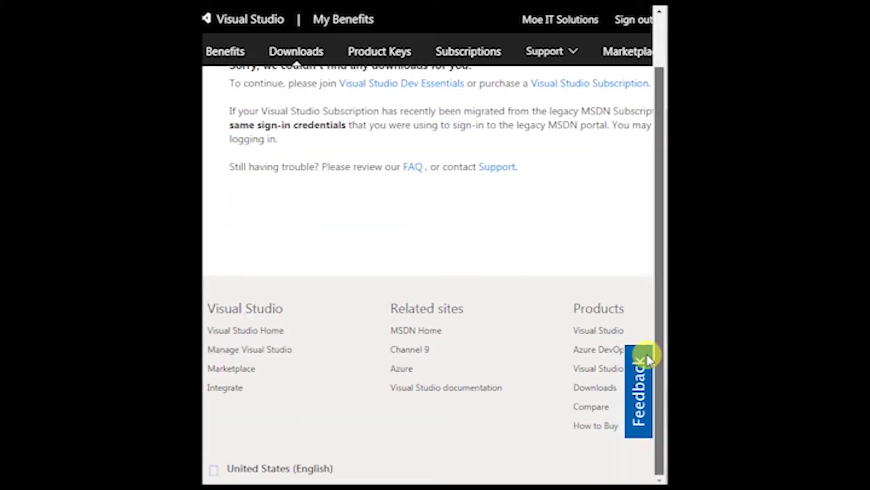
scroll(647, 326, up, 1)
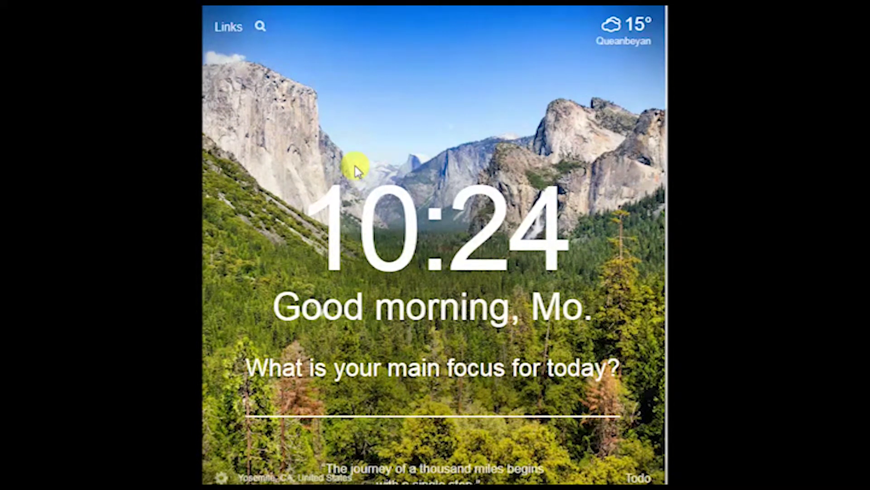
Search Google for 'download a specific versio of visual studio', then rerun it with the corrected spelling 'version'.
text(download a)
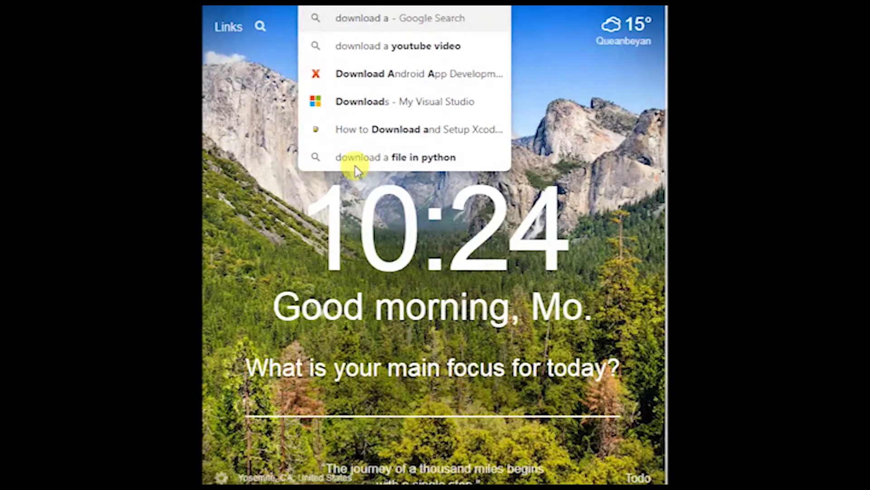
text( specif)
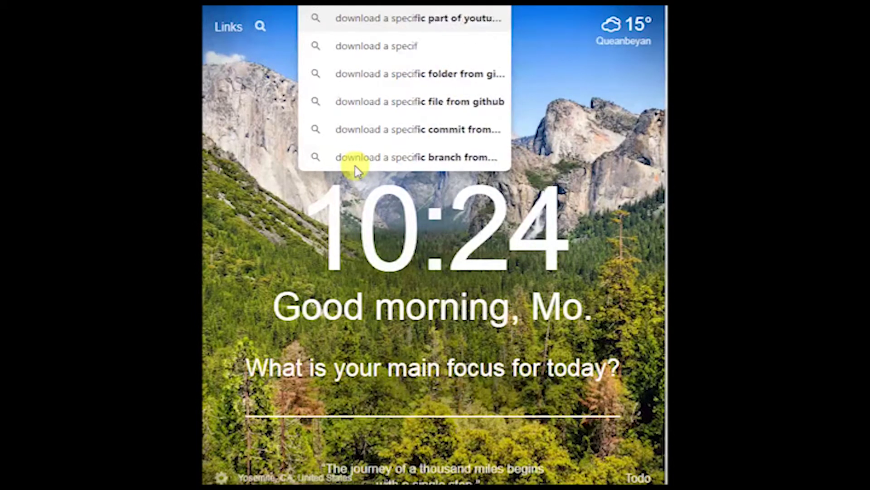
text(ic versio of)
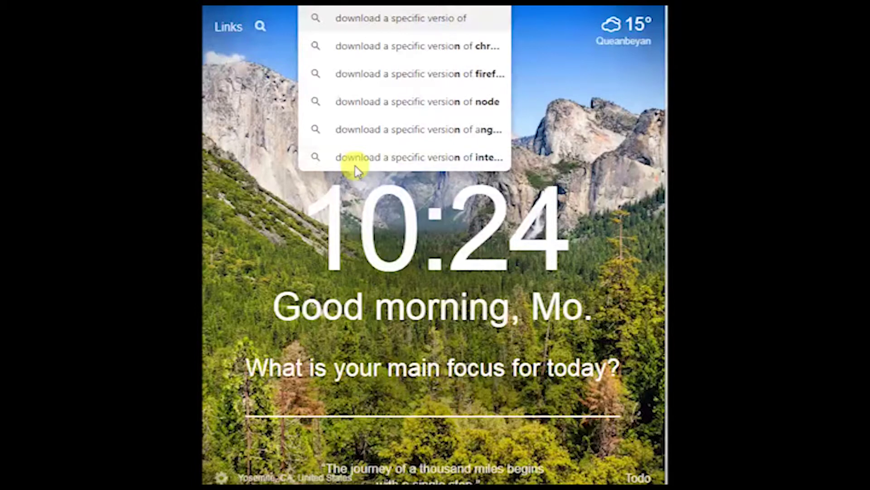
text( visual st)
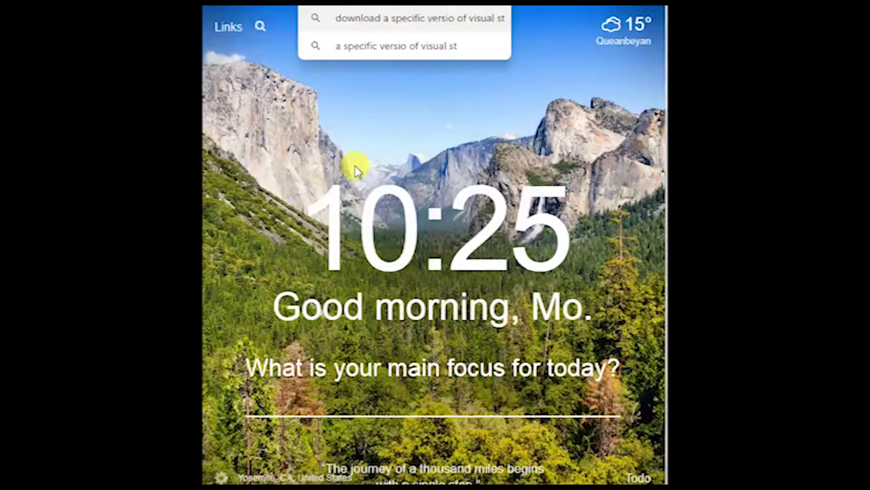
text(udio)
key(Return)
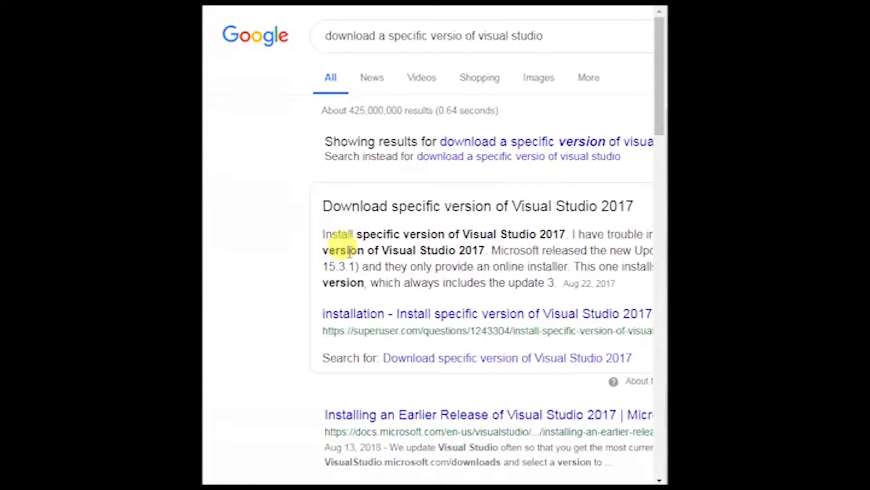
click(530, 142)
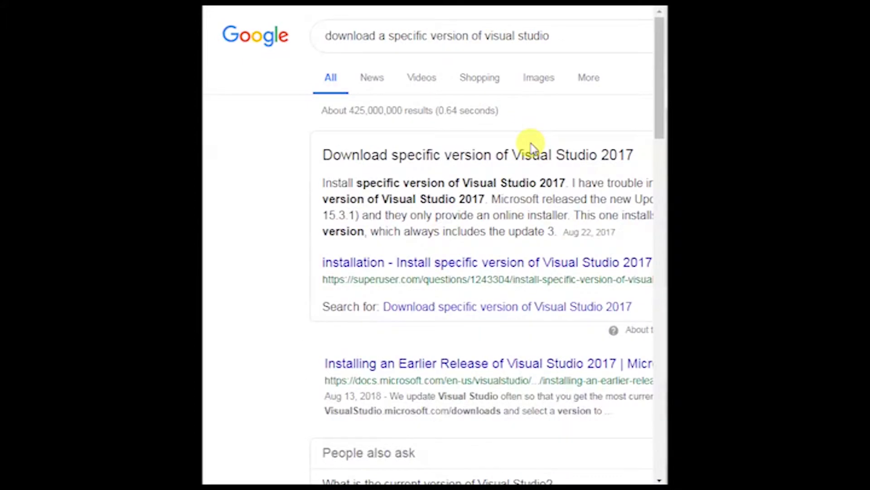
Open the Super User thread on installing Visual Studio 2017 and right-click the answer's earlier-release link.
click(529, 264)
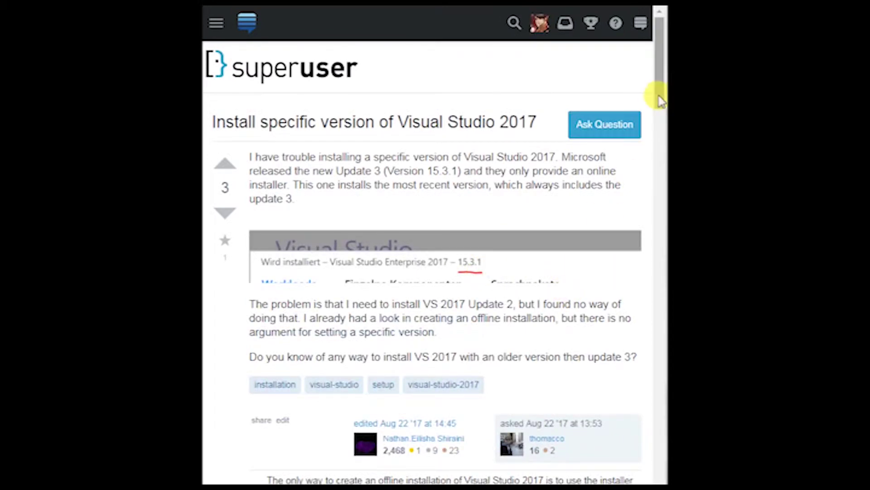
drag(660, 97, 661, 206)
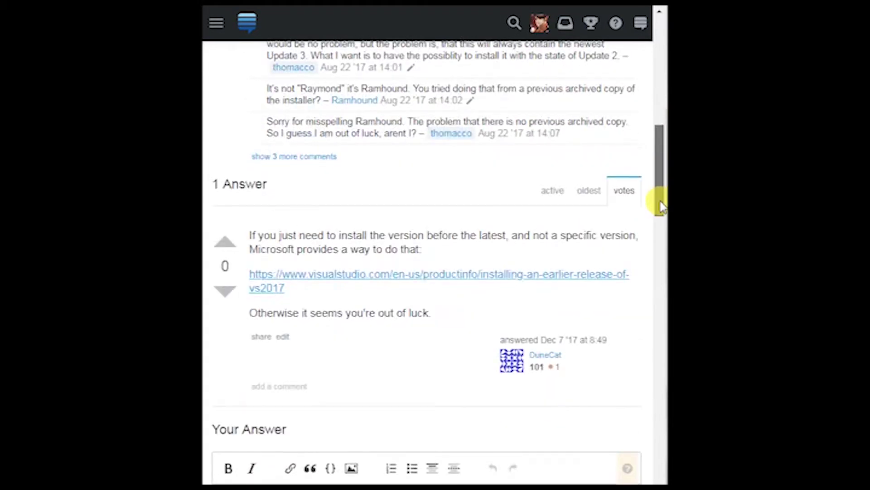
right_click(564, 281)
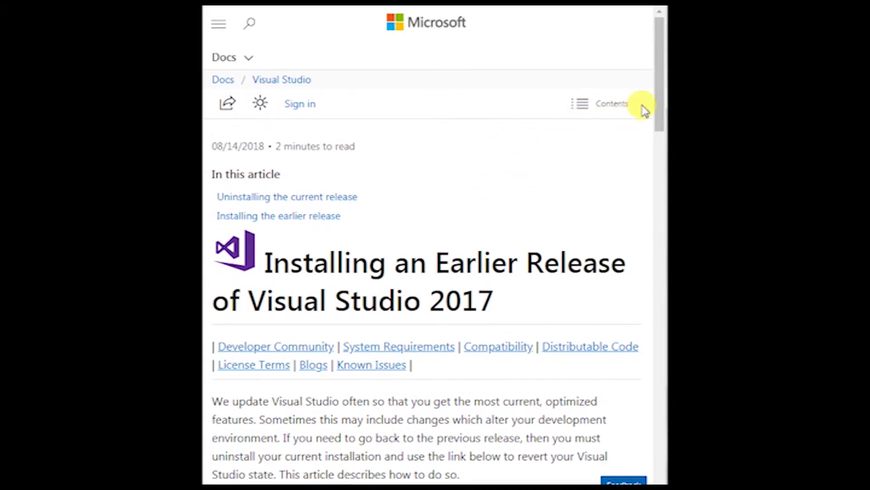
Scroll the 'Installing an Earlier Release of Visual Studio 2017' article to its installer versions table.
drag(657, 103, 645, 424)
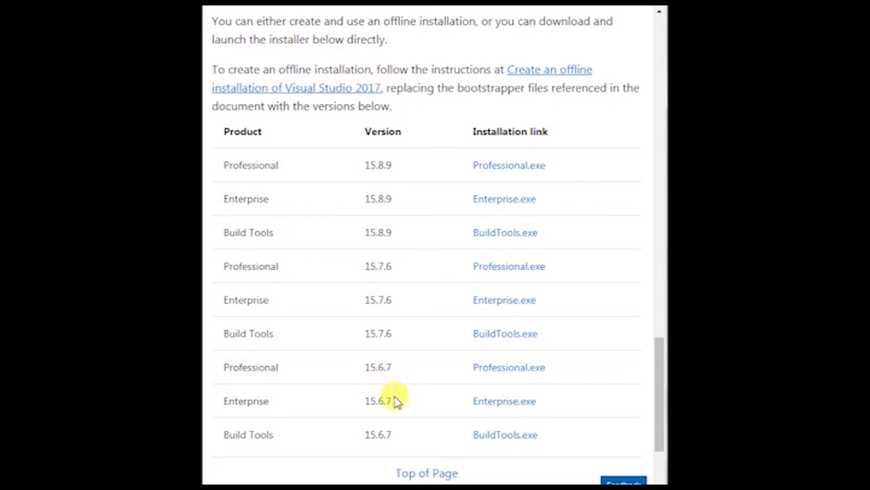
scroll(429, 146, down, 1)
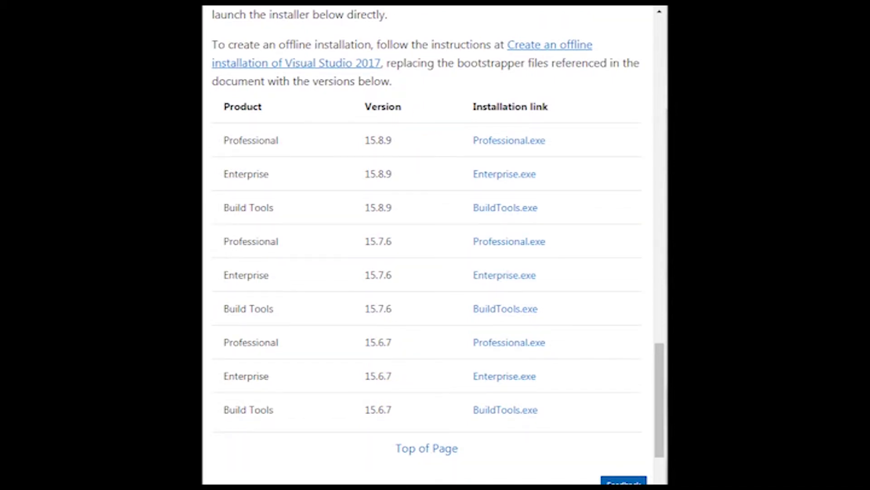
scroll(435, 237, up, 1)
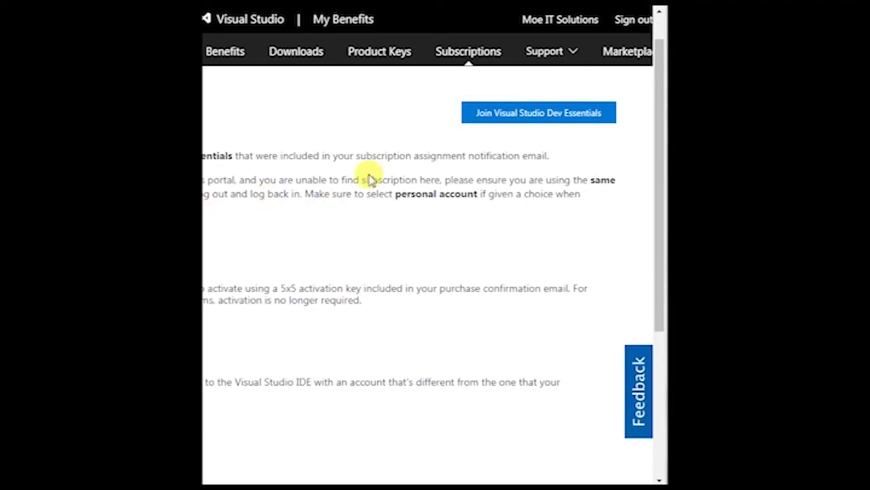
Join Visual Studio Dev Essentials from the Subscriptions tab and confirm the welcome dialog.
click(511, 116)
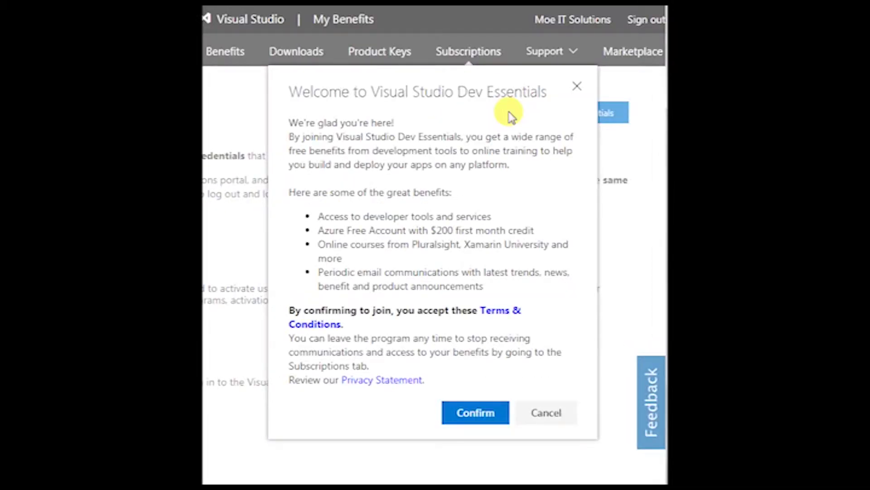
click(473, 415)
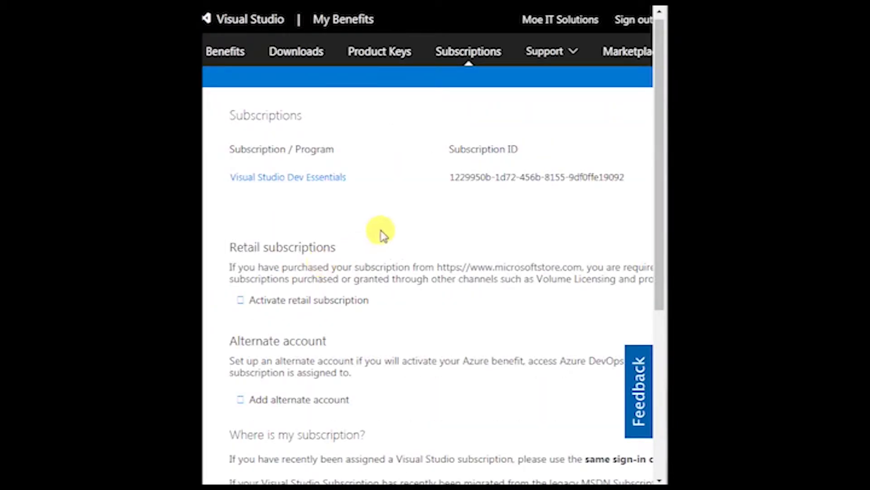
Open the Visual Studio Dev Essentials subscription benefits and scroll toward the Tools offers.
click(353, 250)
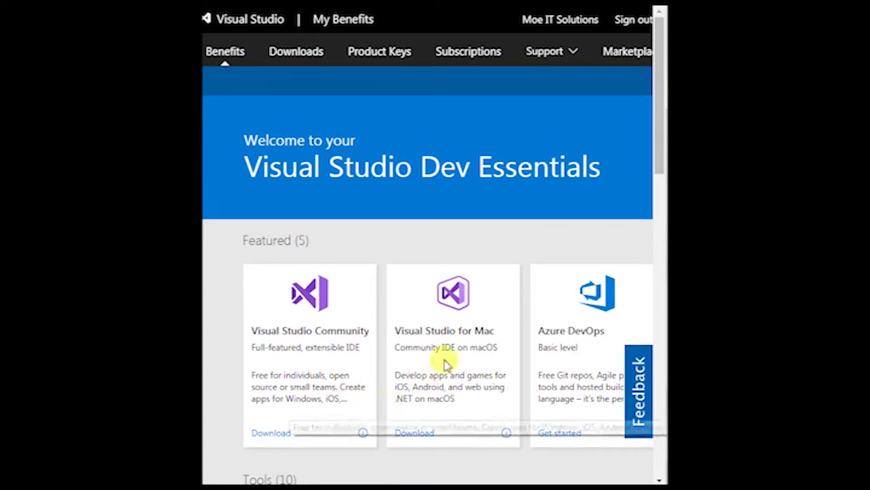
right_click(659, 135)
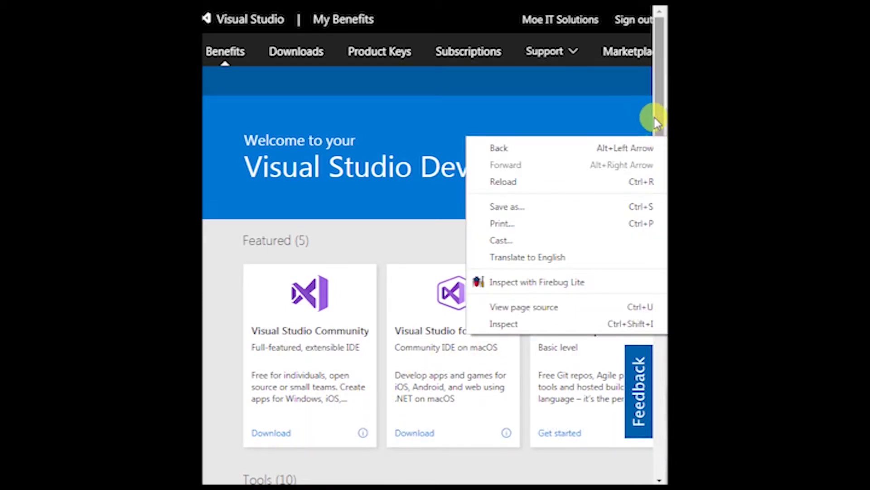
click(660, 122)
mouse_move(659, 129)
mouse_down()
mouse_move(660, 402)
mouse_move(660, 111)
mouse_up()
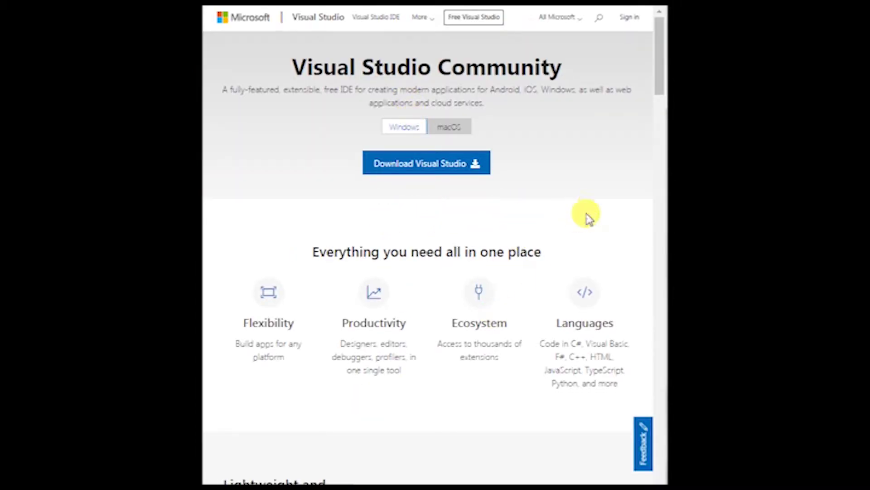
Scroll the Visual Studio Community page down to the footer and back to the top.
scroll(662, 211, down, 4)
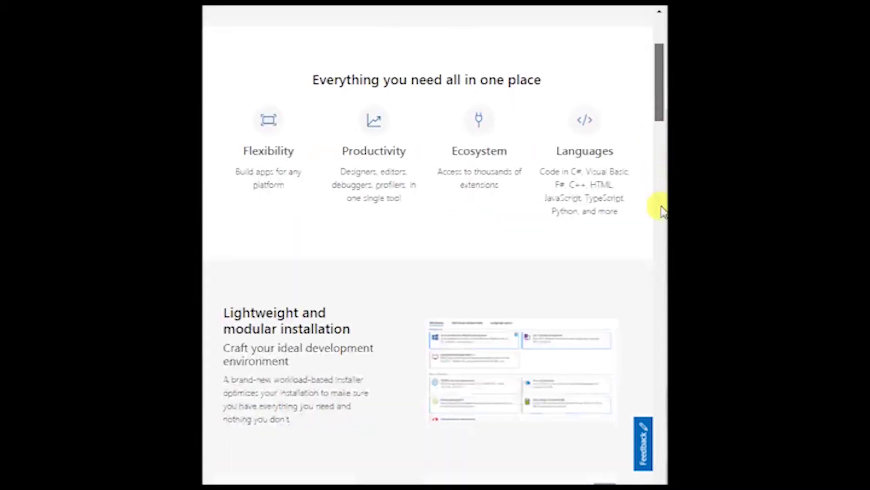
scroll(662, 212, down, 12)
scroll(662, 212, down, 20)
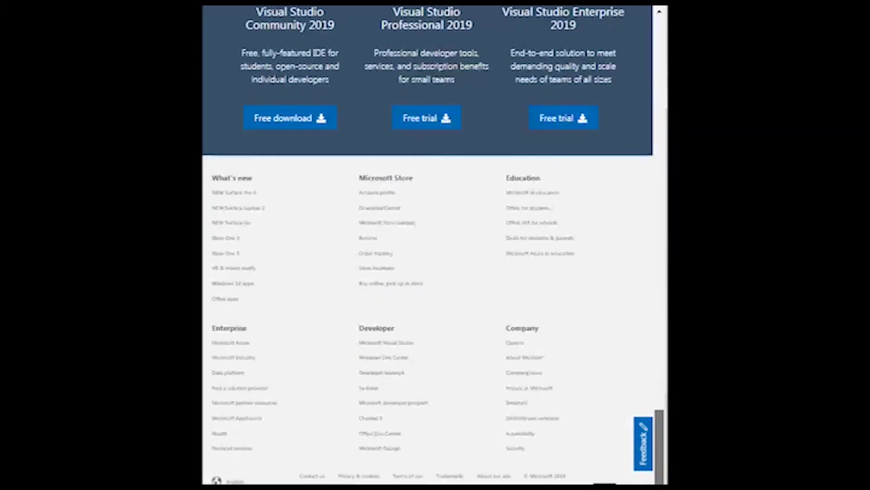
scroll(433, 240, up, 7)
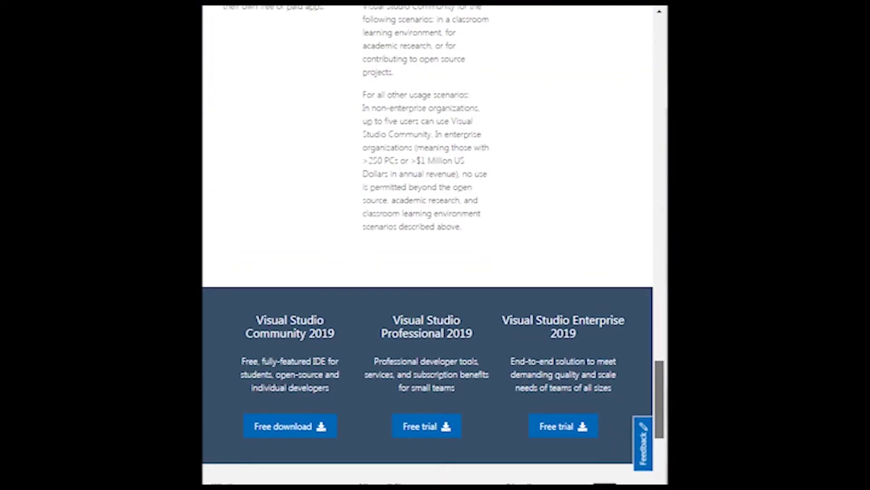
scroll(573, 70, up, 20)
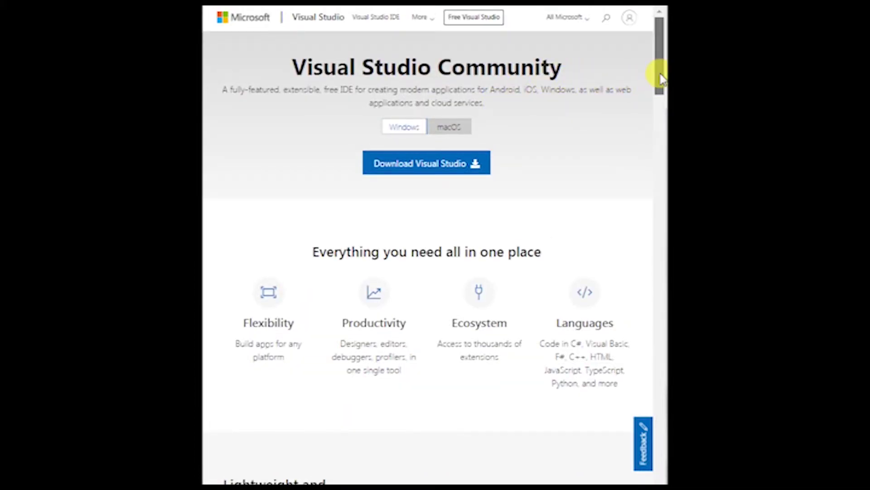
mouse_move(660, 80)
mouse_down()
mouse_move(660, 471)
mouse_move(660, 77)
mouse_up()
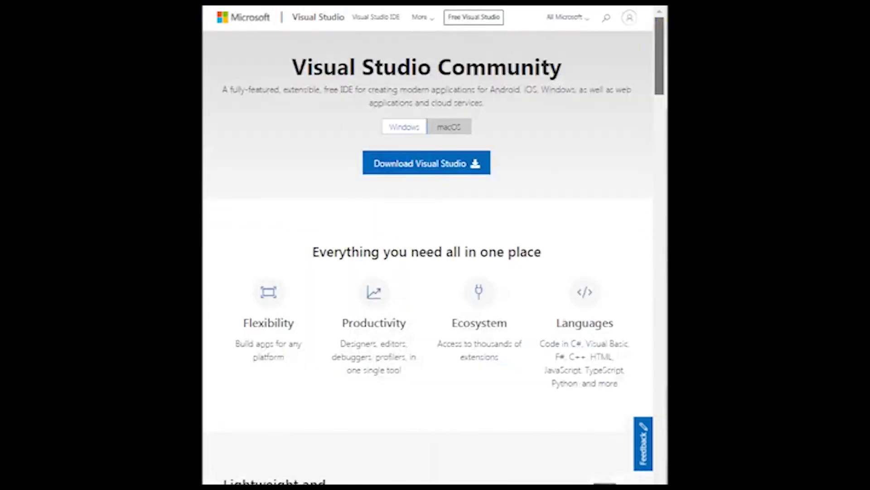
Go to the Visual Studio Downloads page from the More menu and scroll down to All downloads.
click(425, 18)
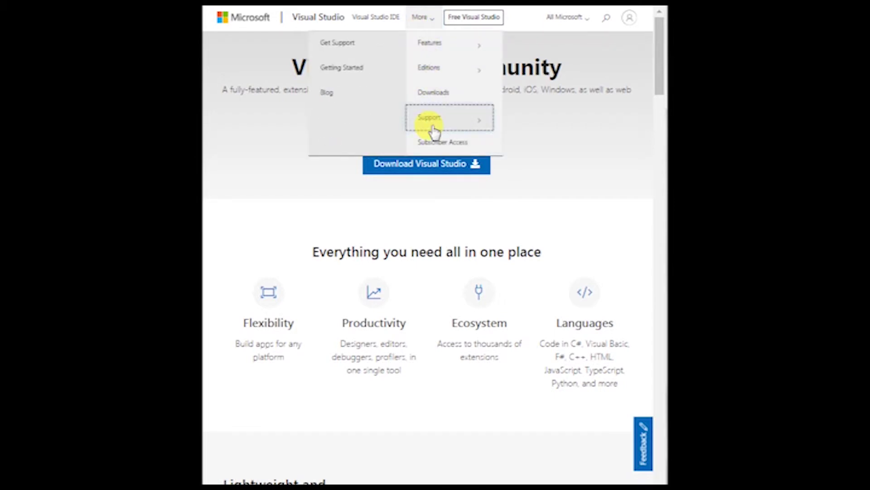
click(629, 21)
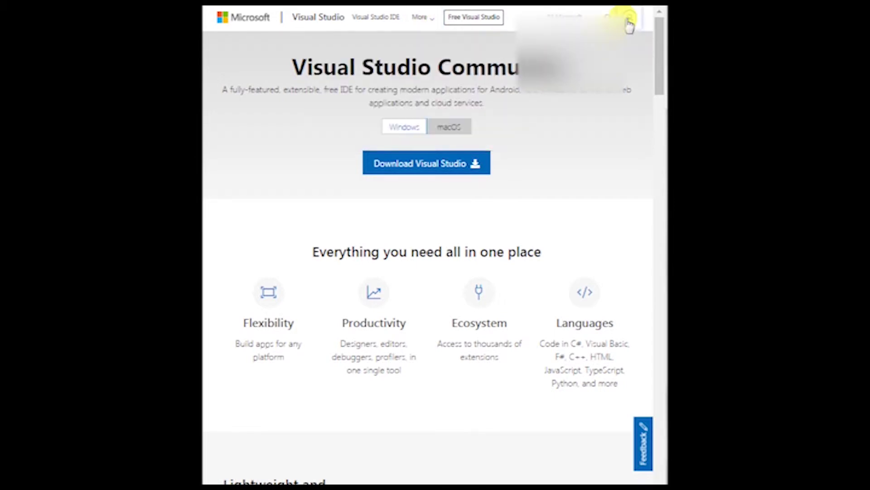
click(455, 220)
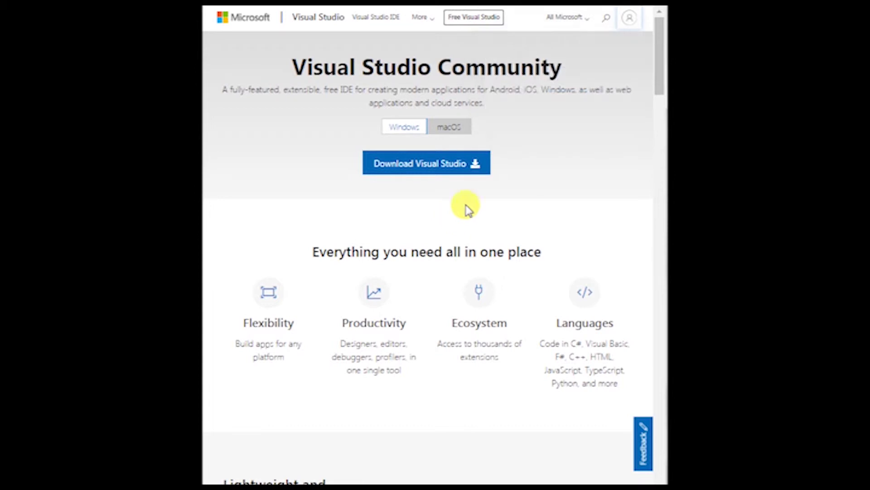
click(424, 29)
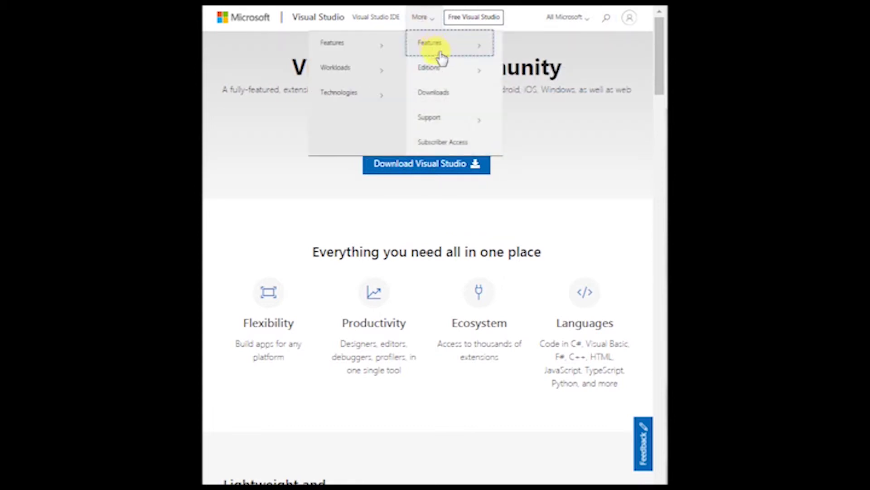
click(443, 101)
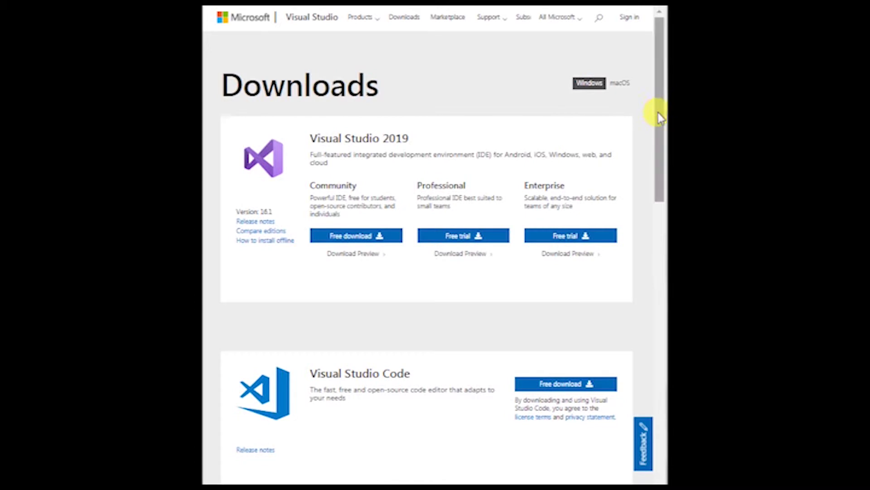
drag(660, 118, 661, 349)
Open the Older versions page and expand the Visual Studio 2017 entry.
click(457, 252)
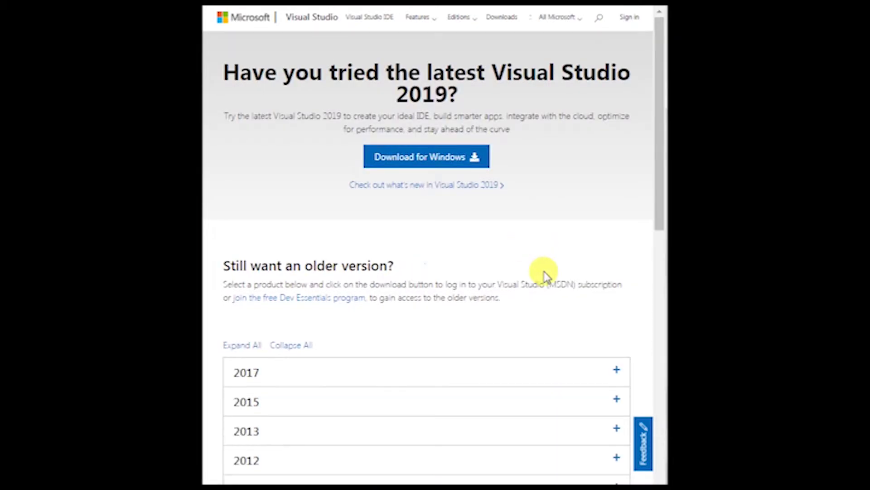
click(615, 375)
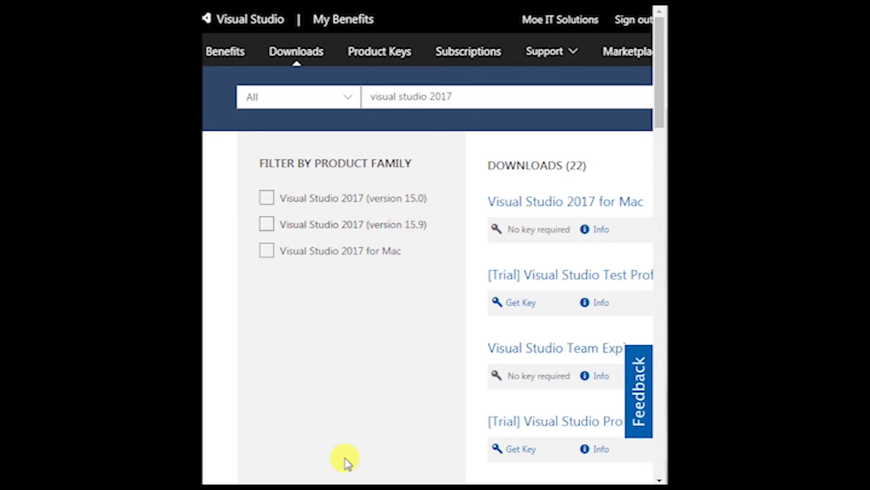
Find the Visual Studio Community 2017 (version 15.0) row, download it and run vs_community.exe.
scroll(427, 283, right, 5)
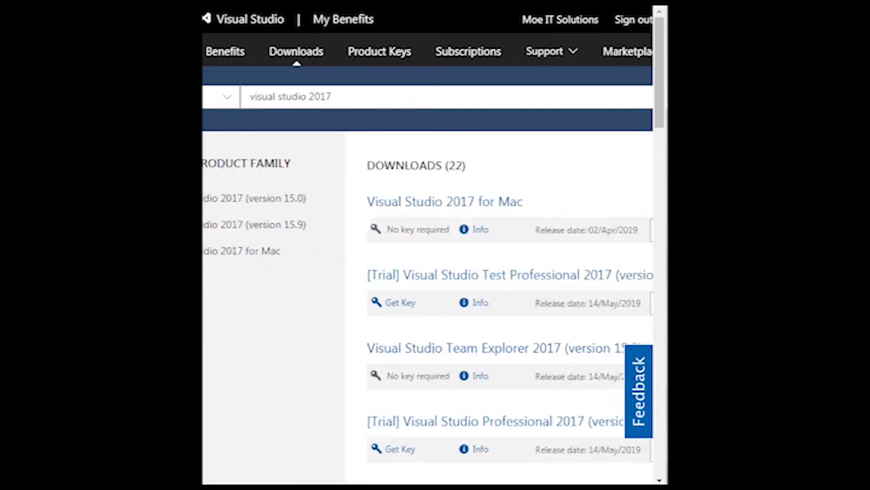
scroll(428, 283, right, 2)
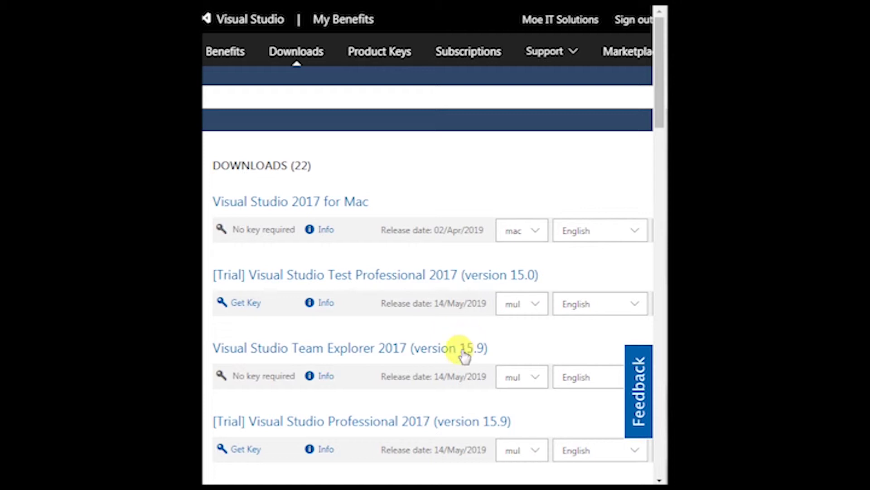
drag(660, 125, 660, 182)
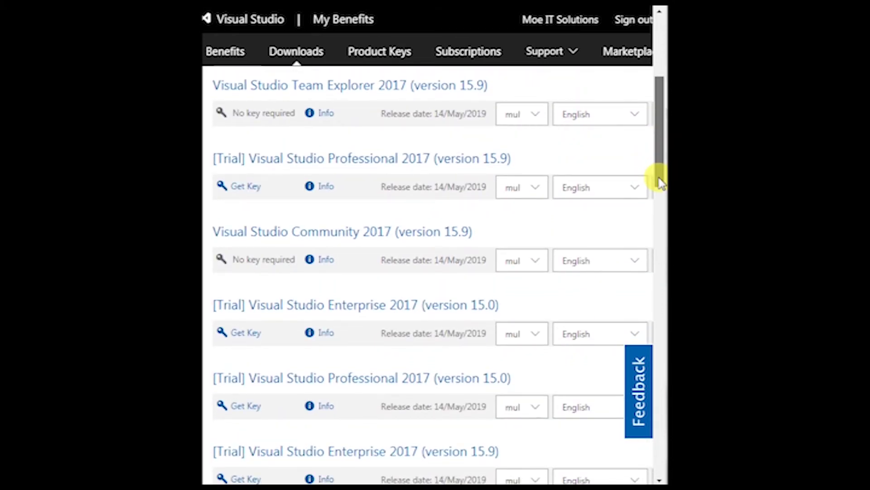
drag(660, 181, 497, 253)
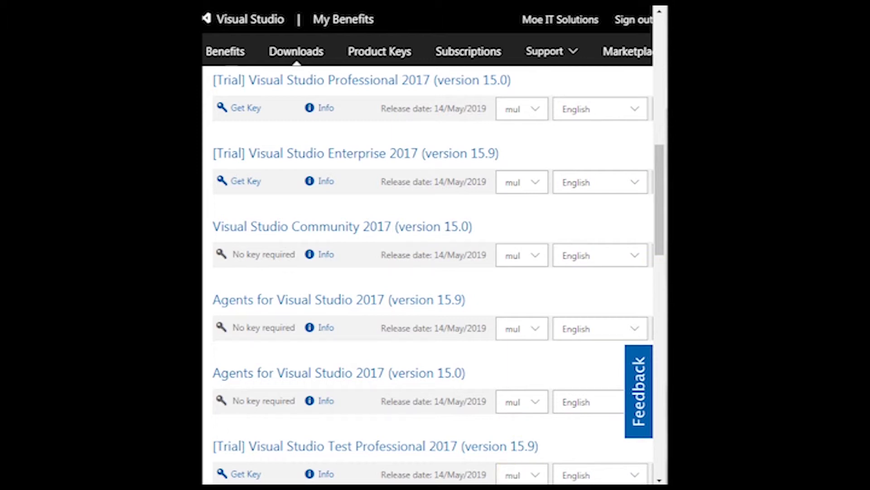
scroll(587, 239, right, 5)
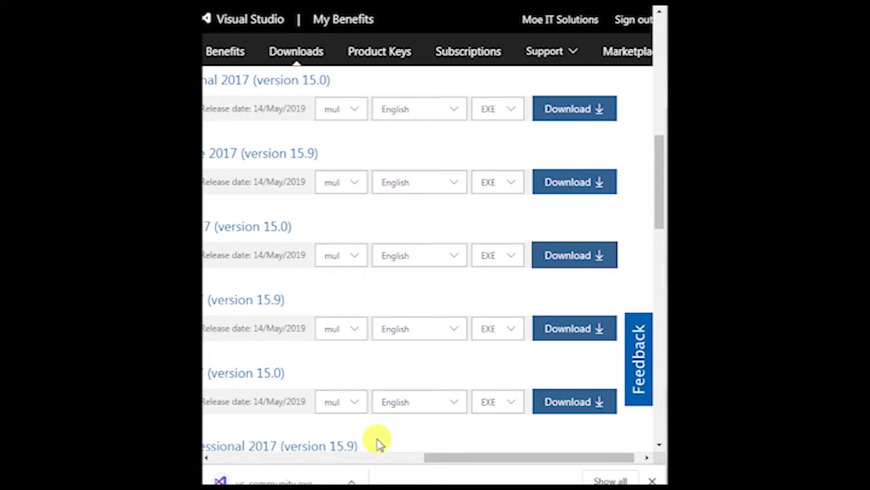
click(276, 477)
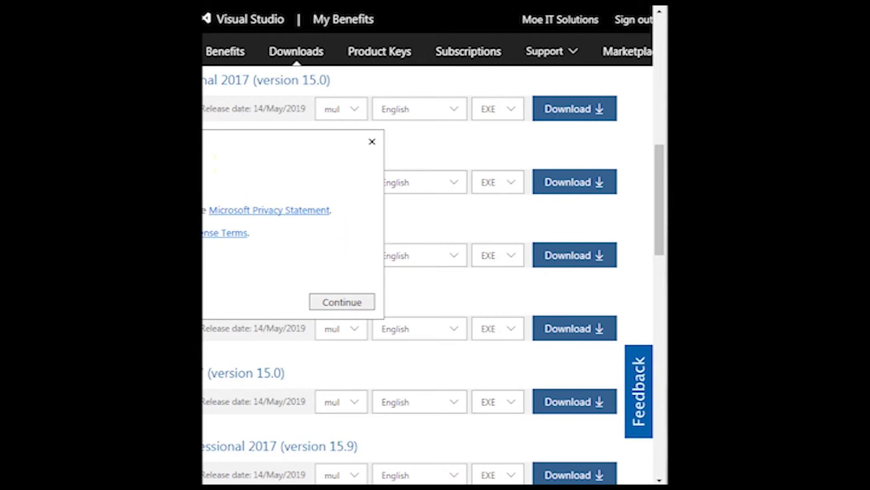
Accept the installer's privacy statement and license terms with Continue.
click(337, 303)
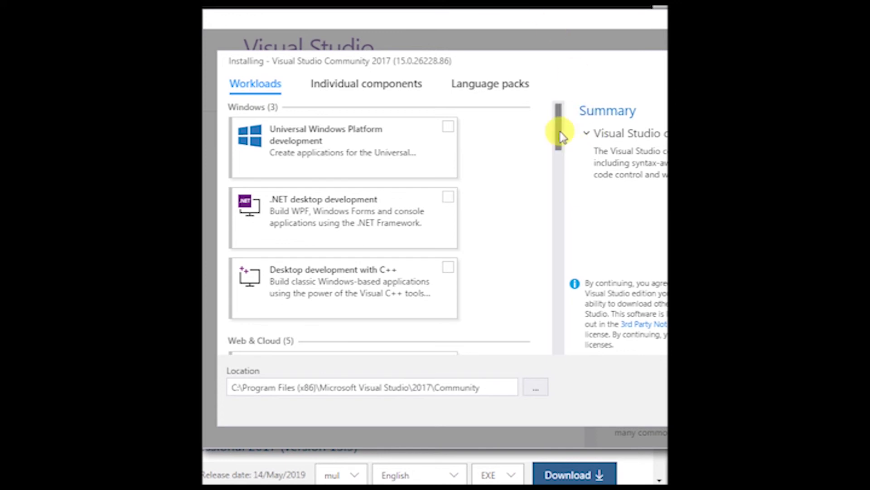
Scroll through the Community 2017 workloads, move the installer window, and return to the top.
drag(561, 137, 573, 334)
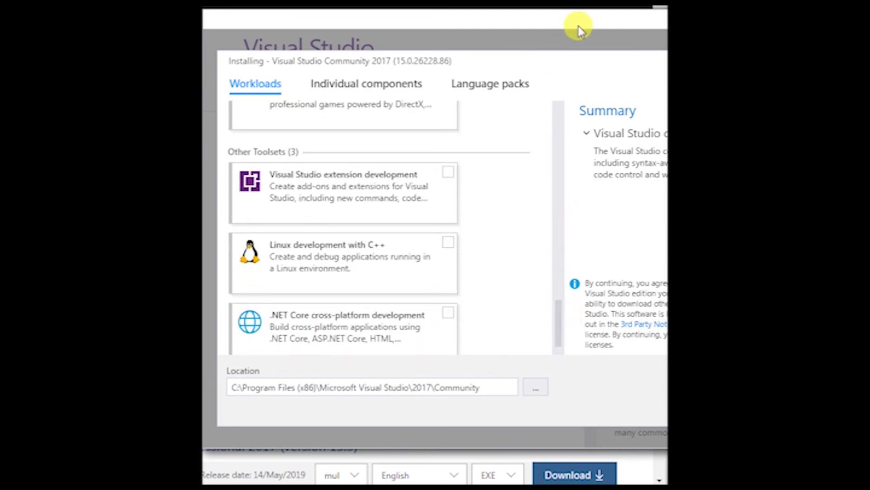
mouse_move(582, 31)
mouse_down()
mouse_move(511, 52)
mouse_move(430, 54)
mouse_move(472, 57)
mouse_move(529, 29)
mouse_move(572, 35)
mouse_up()
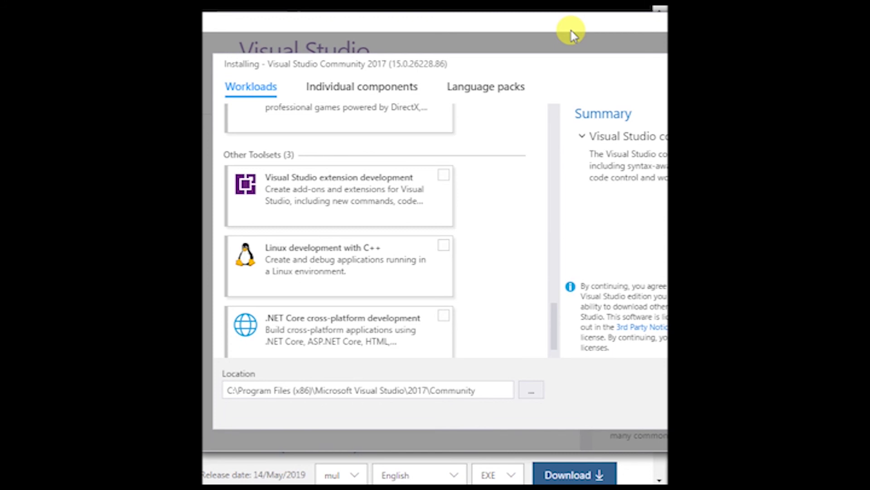
scroll(472, 238, up, 10)
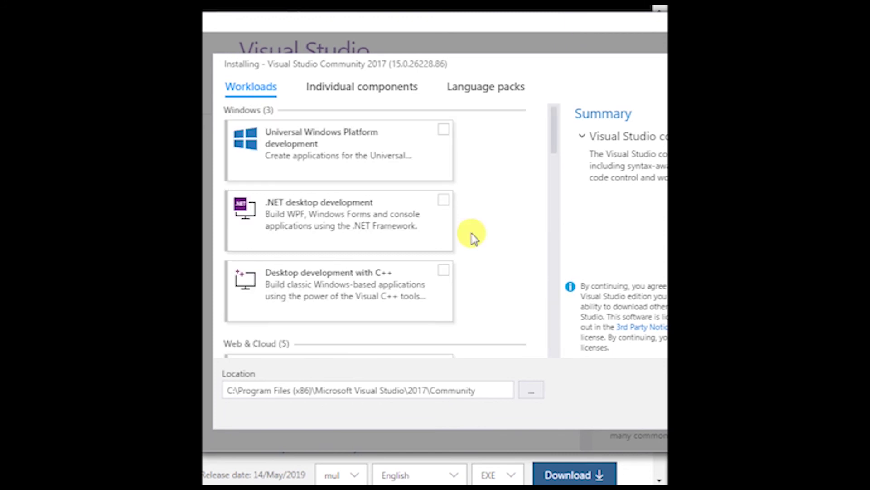